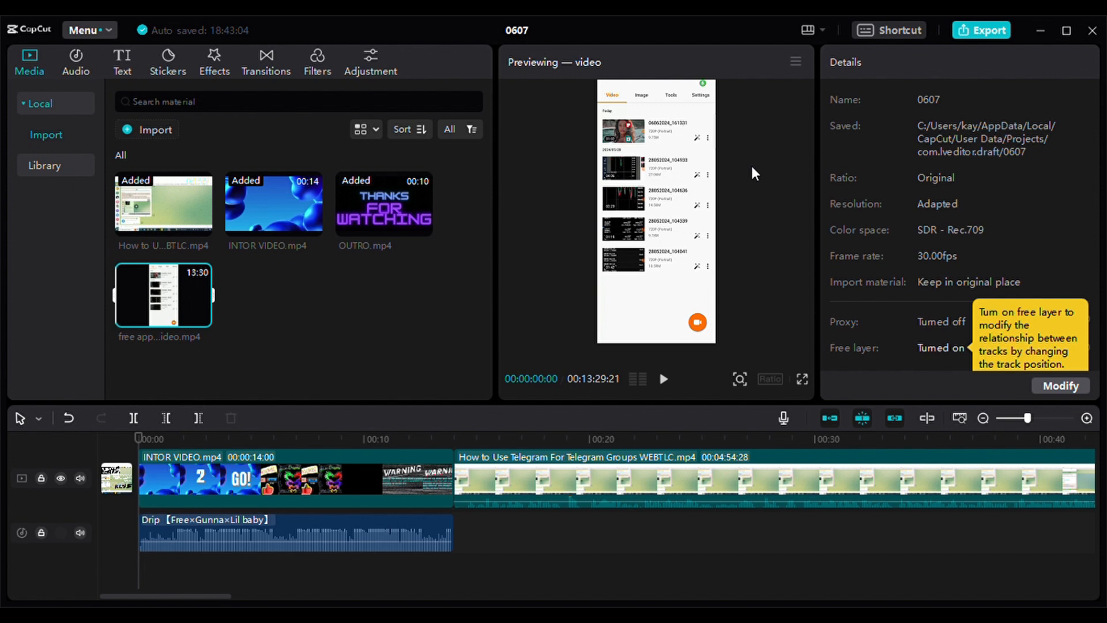
- Clear the timeline by deleting the INTOR VIDEO, Telegram tutorial and OUTRO clips and the Drip audio clip
left_click(245, 481)
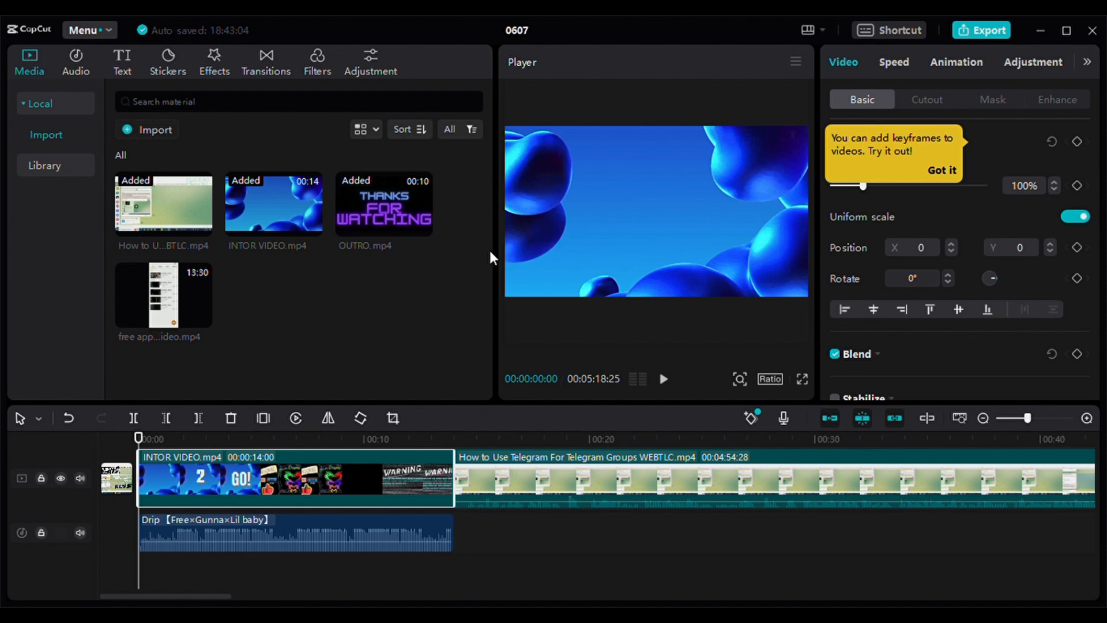
key("Delete")
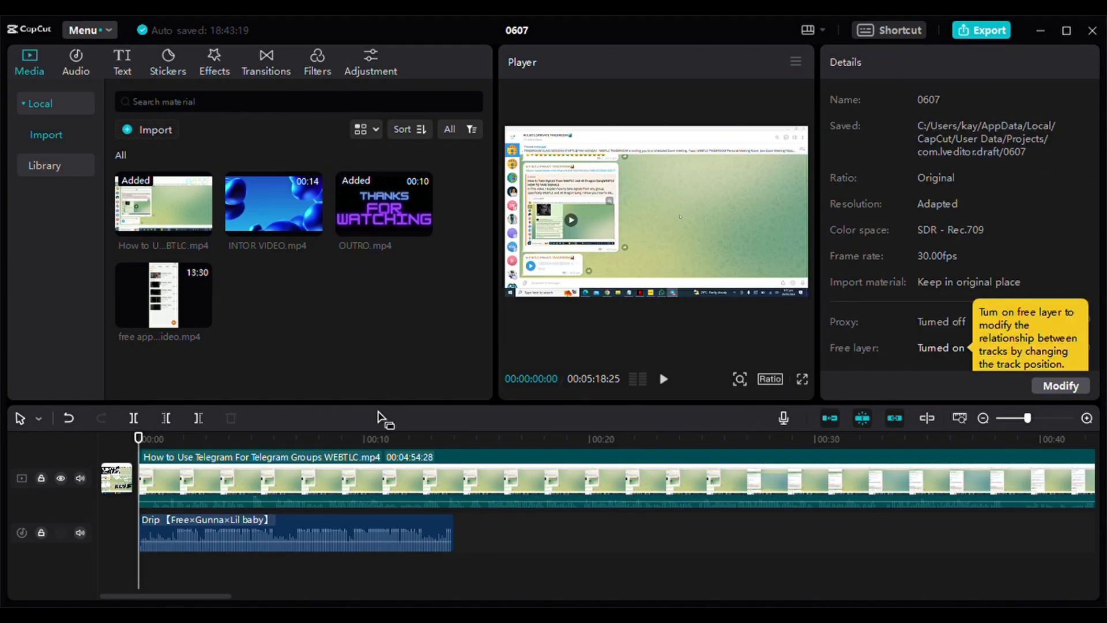
left_click(345, 472)
key("Delete")
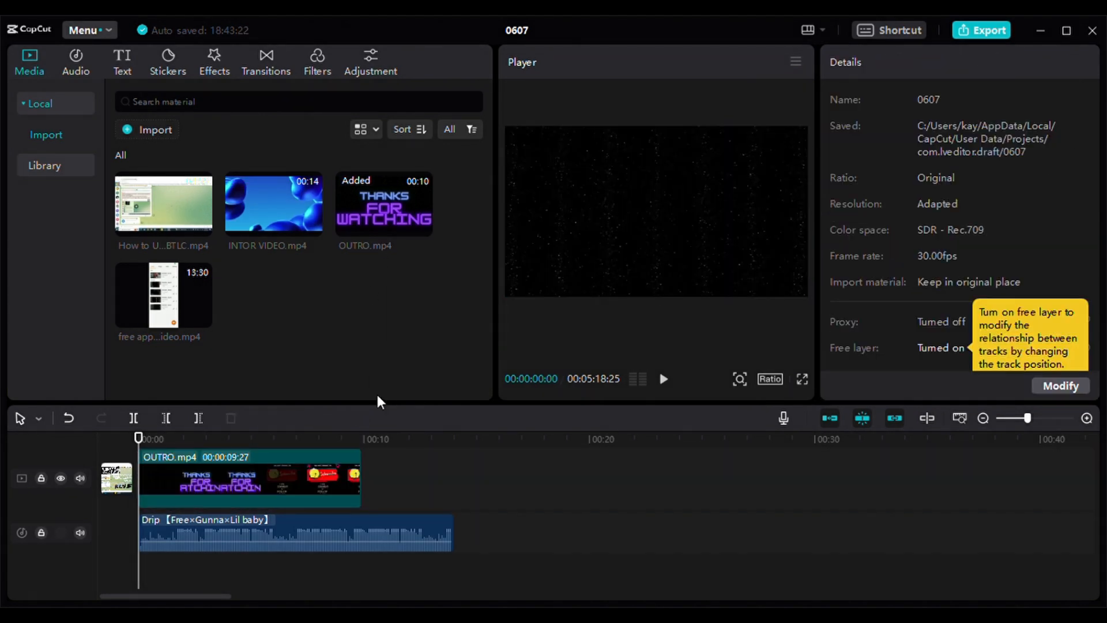
left_click(325, 482)
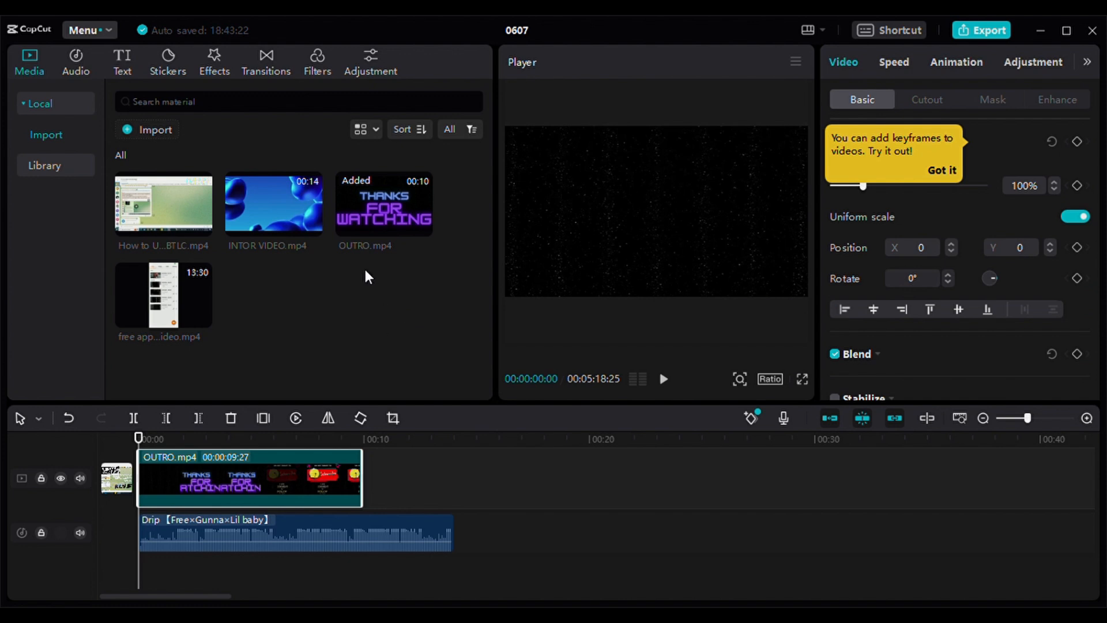
key("Delete")
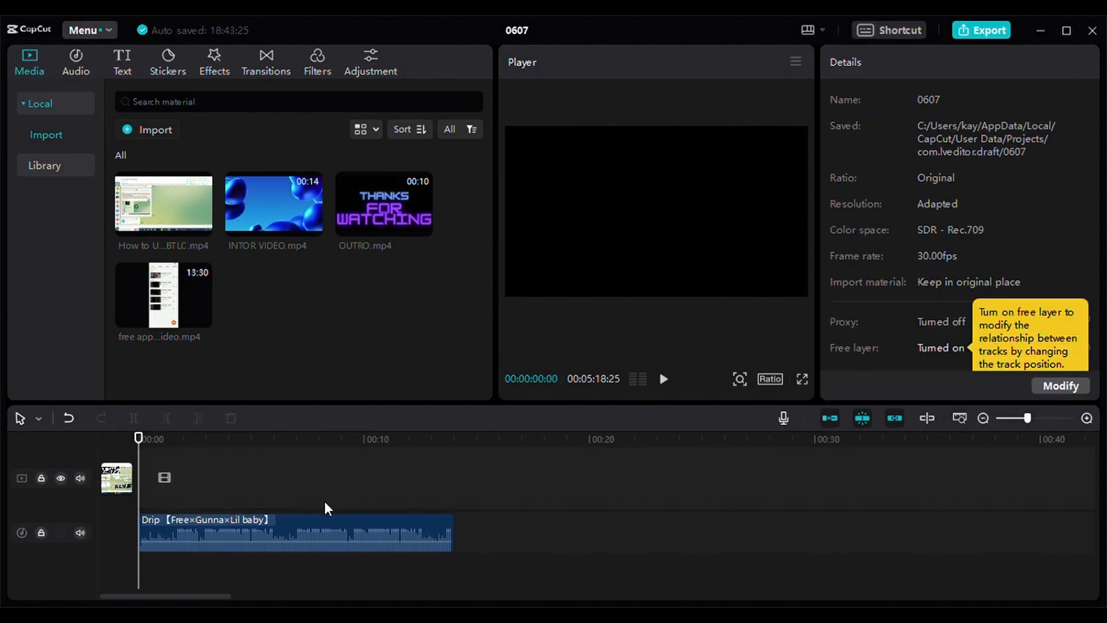
left_click(335, 535)
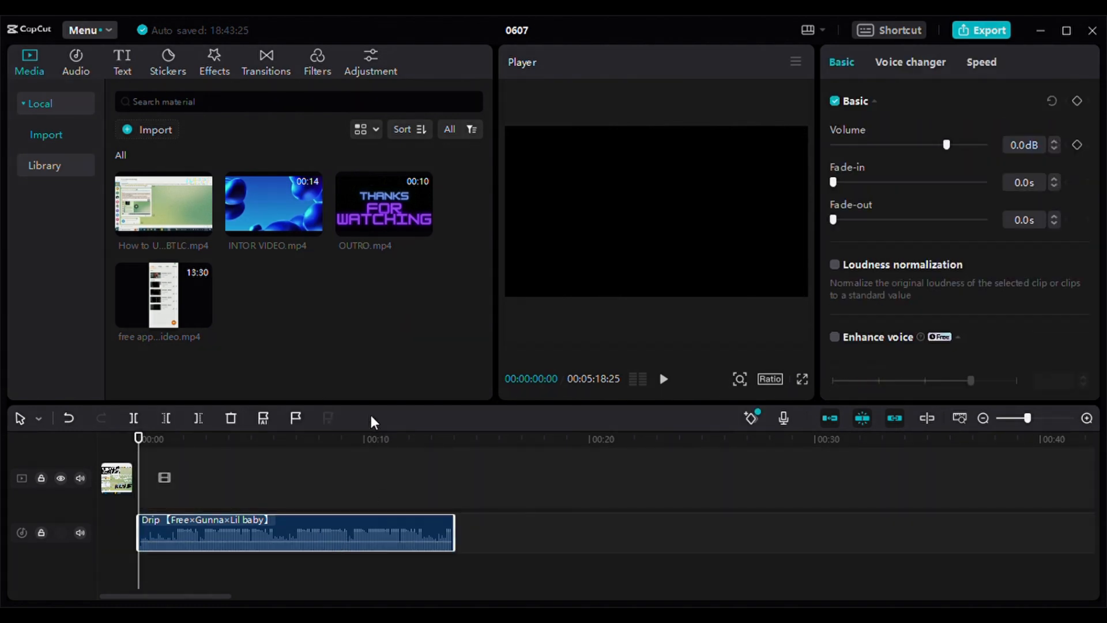
key("Delete")
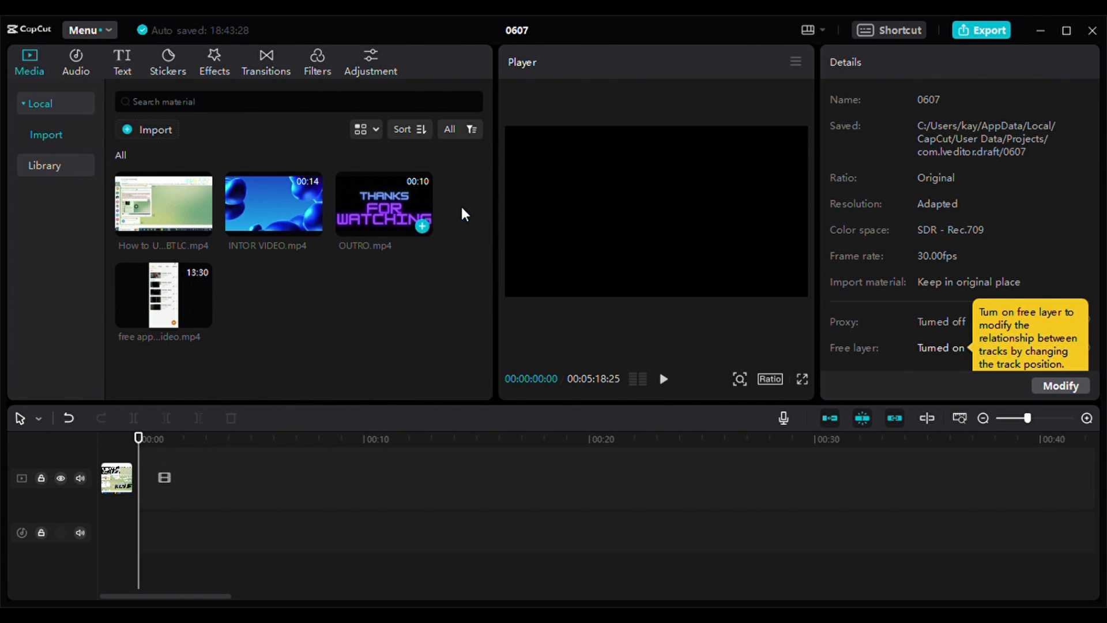
- Place INTOR VIDEO.mp4, free apps to use to make youtube video.mp4 and OUTRO.mp4 consecutively on the main video track
left_click_drag(257, 226, 194, 542)
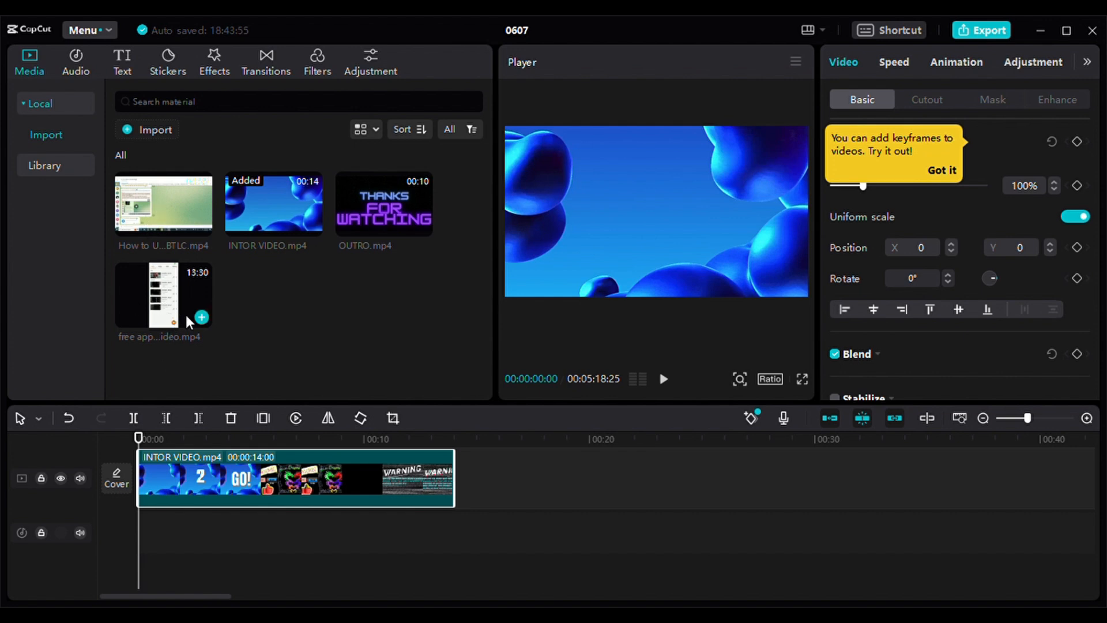
left_click_drag(185, 313, 510, 549)
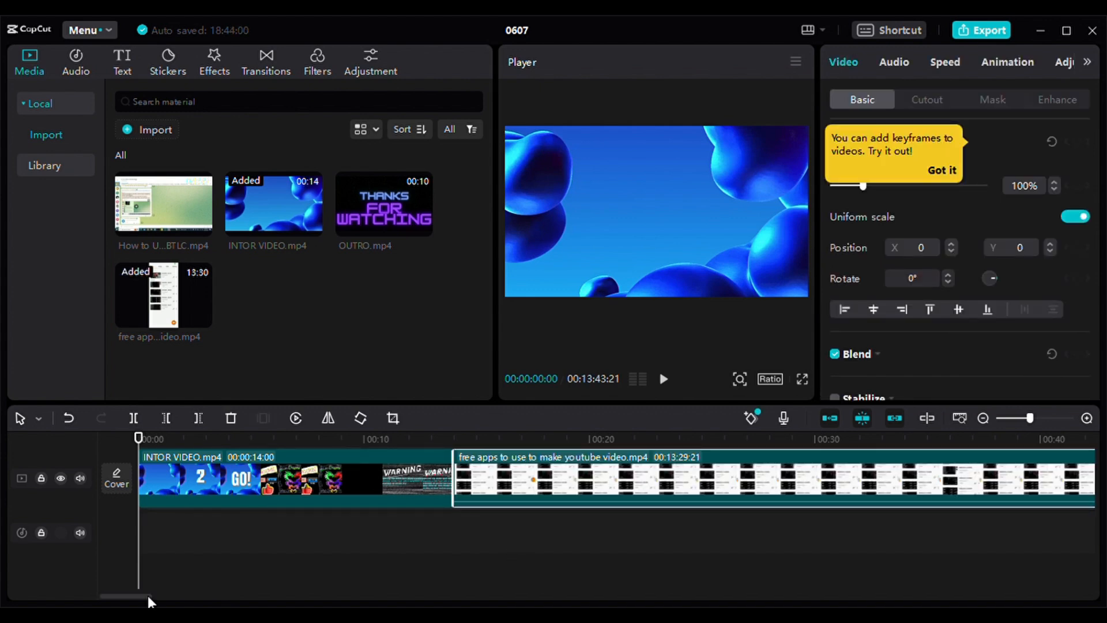
left_click_drag(148, 599, 1096, 594)
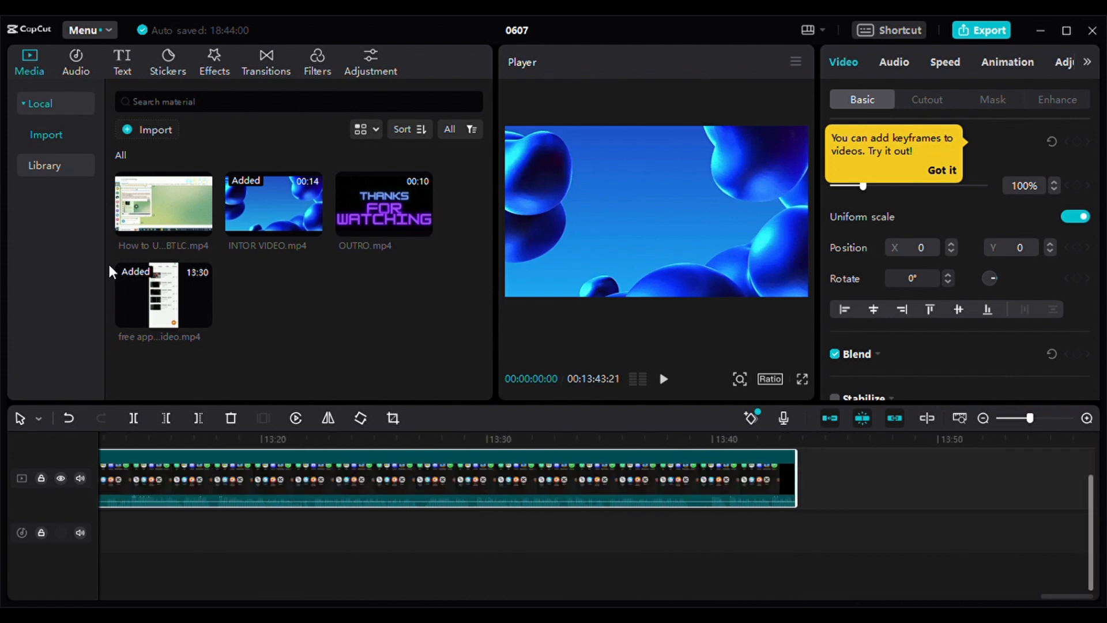
left_click_drag(396, 221, 448, 310)
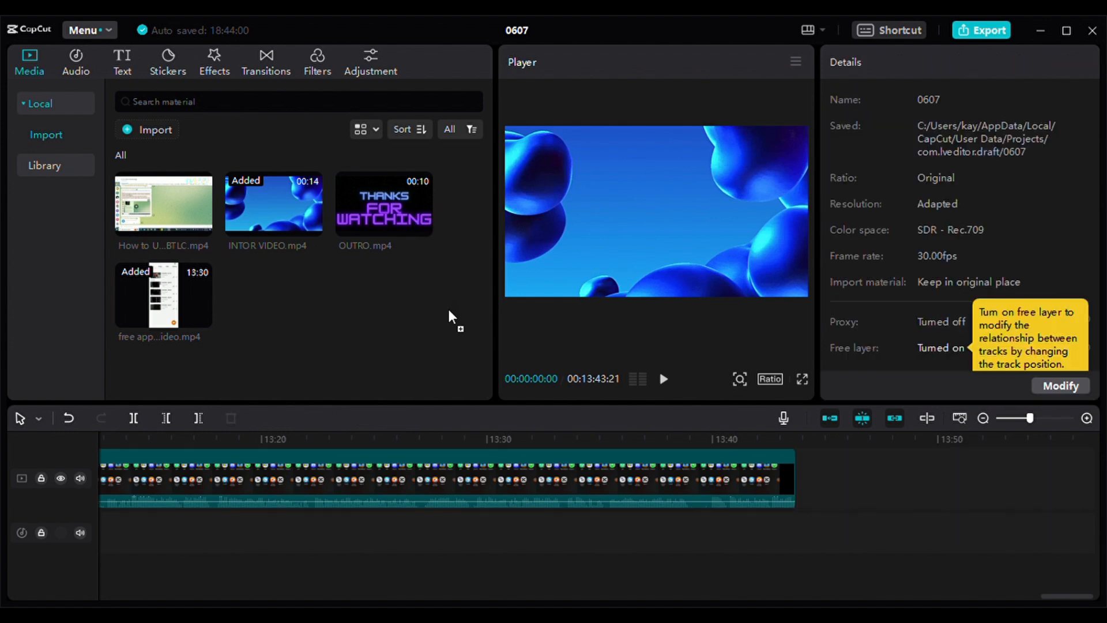
left_click_drag(510, 367, 802, 479)
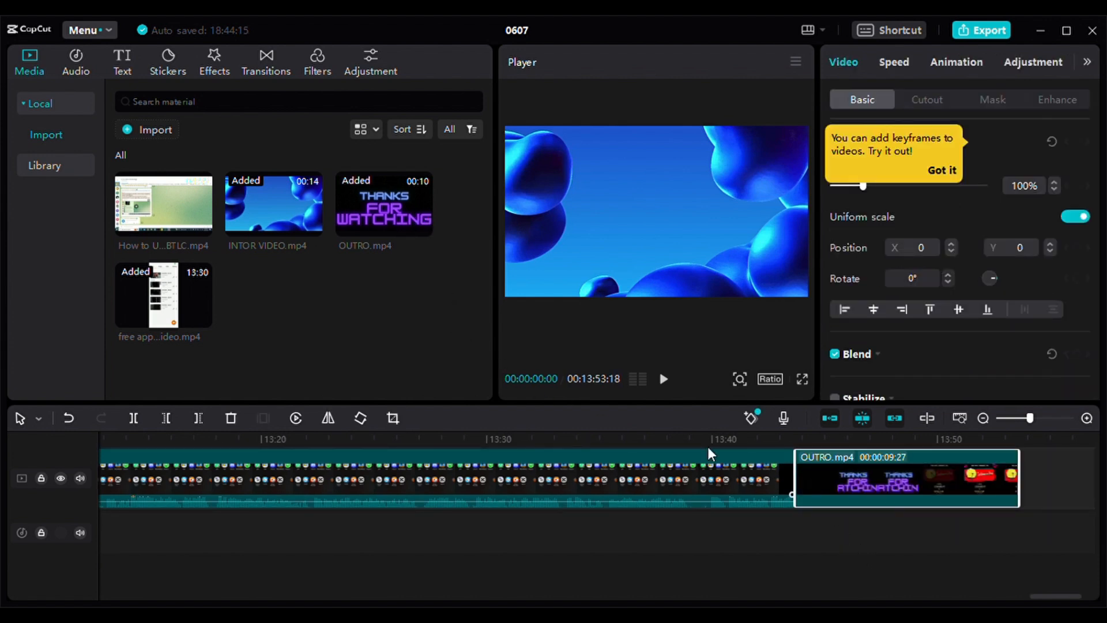
left_click(690, 570)
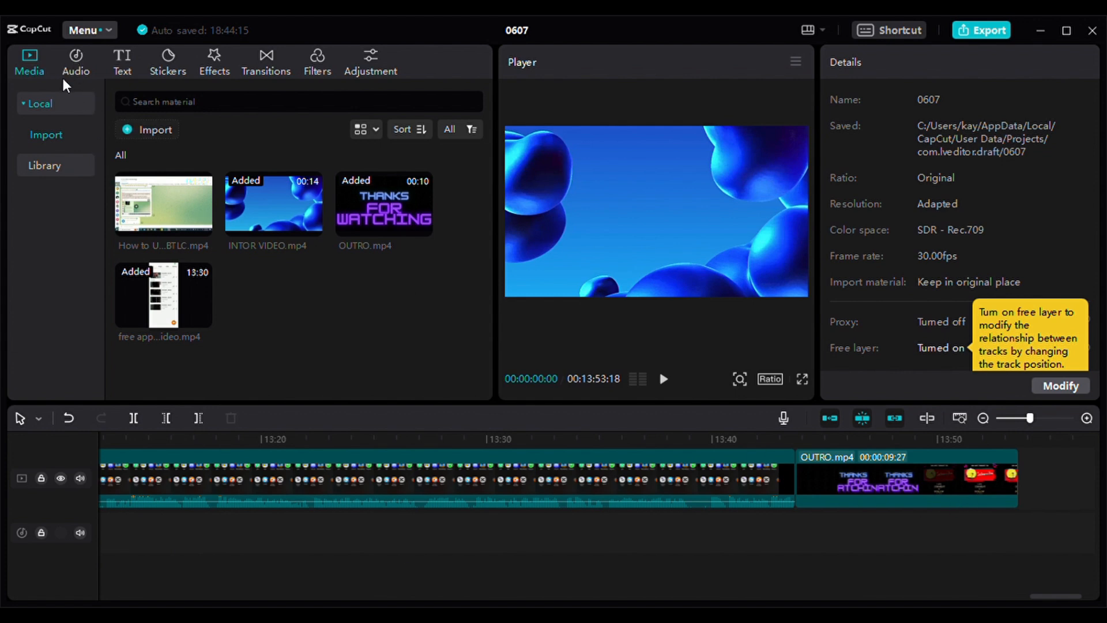
- Search the music library for "lil baby"
left_click(72, 63)
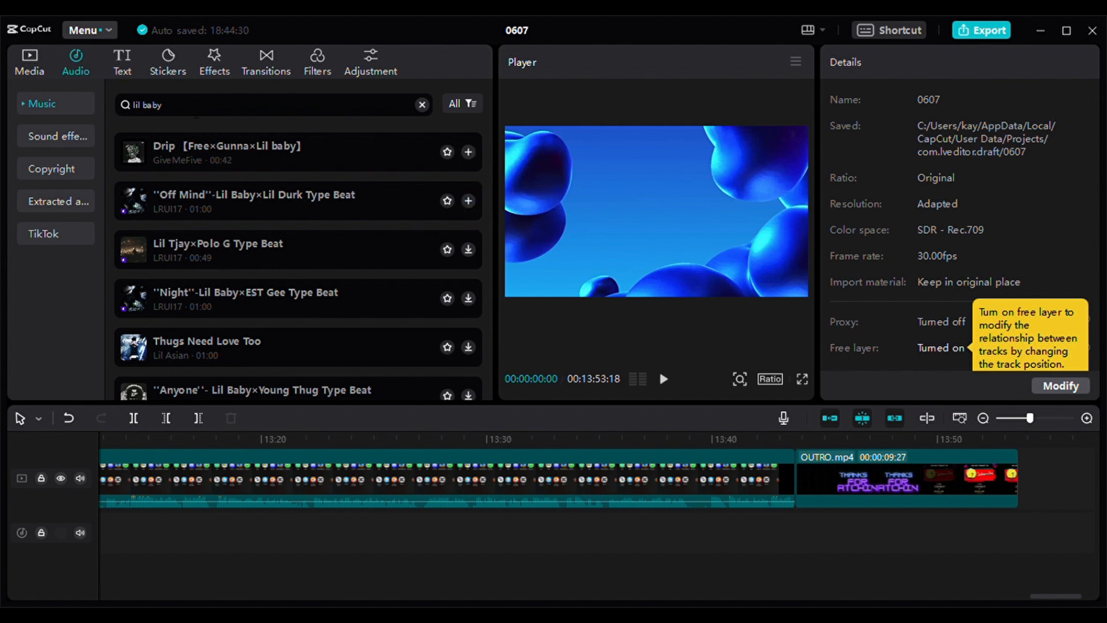
key("BackSpace")
key("BackSpace")
key("BackSpace")
key("BackSpace")
key("BackSpace")
key("BackSpace")
key("BackSpace")
key("BackSpace")
type("lil bay")
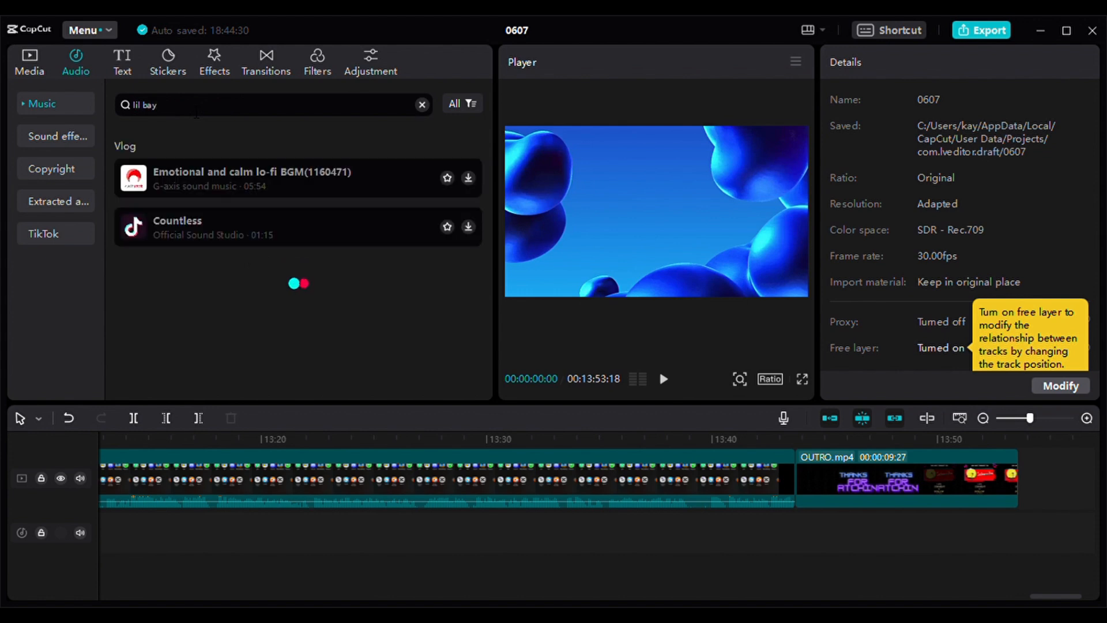
key("BackSpace")
type("by")
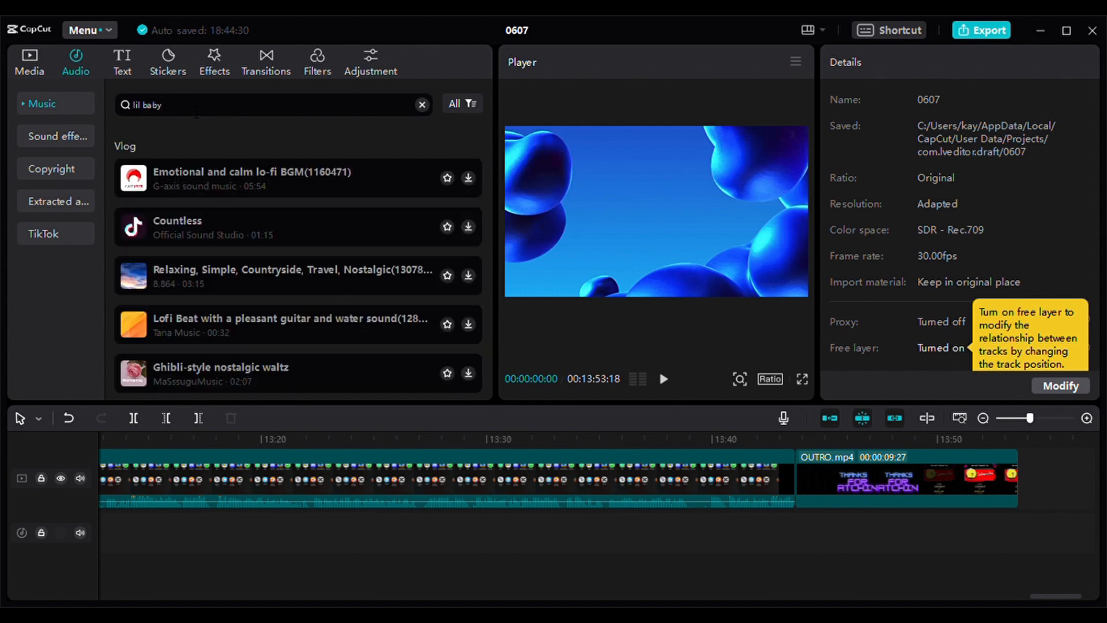
key("Return")
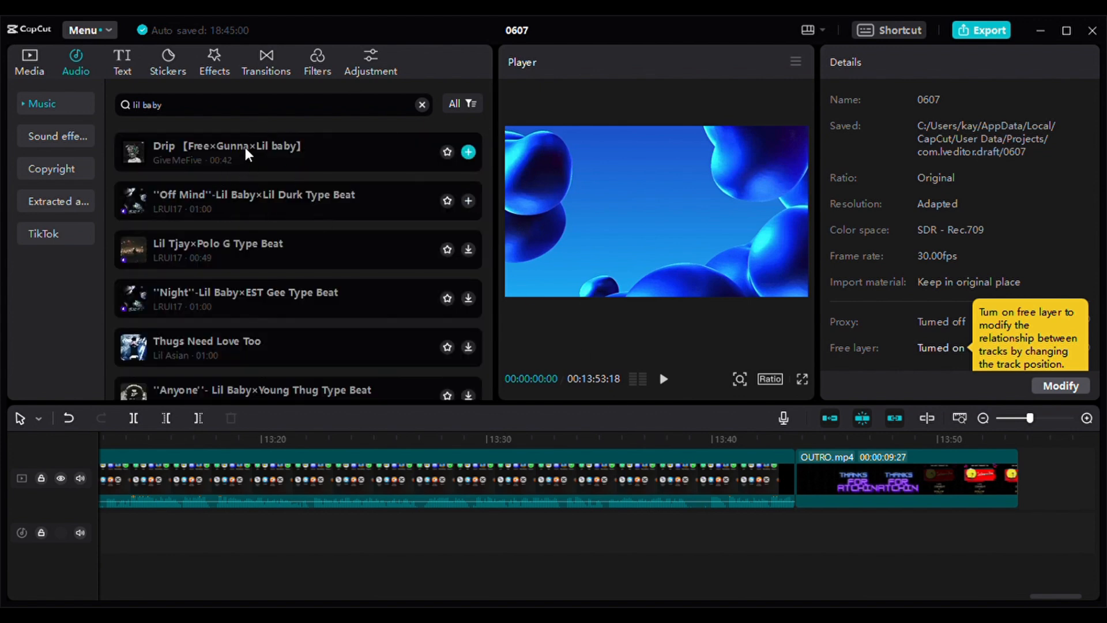
- Preview the track "Drip【Free×Gunna×Lil baby】" and add it to the audio track beneath the OUTRO.mp4 clip
left_click(245, 147)
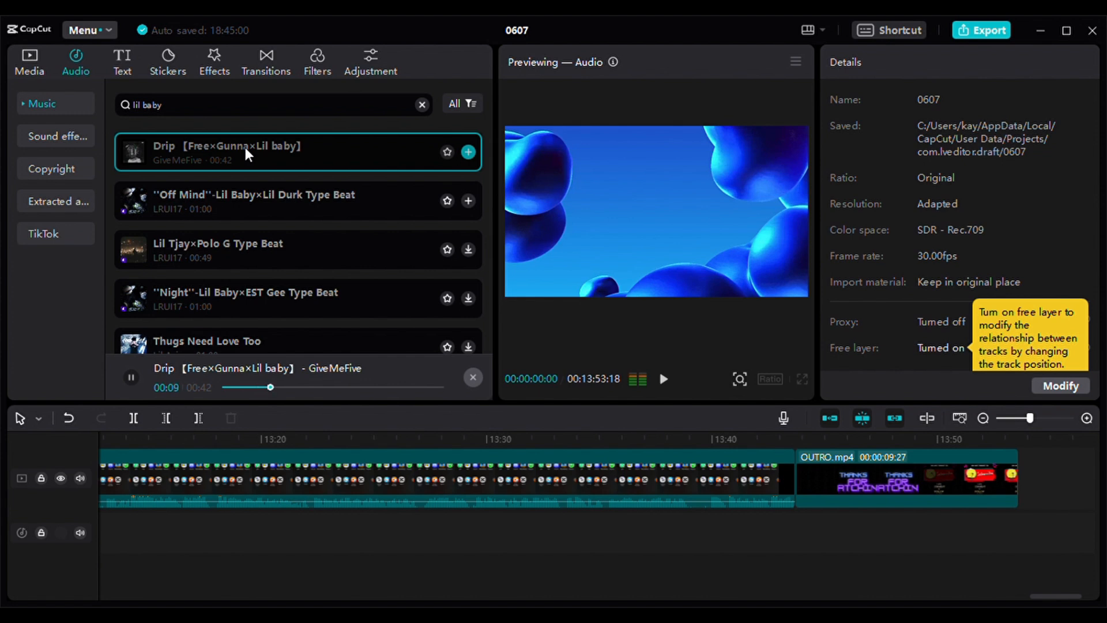
left_click(132, 374)
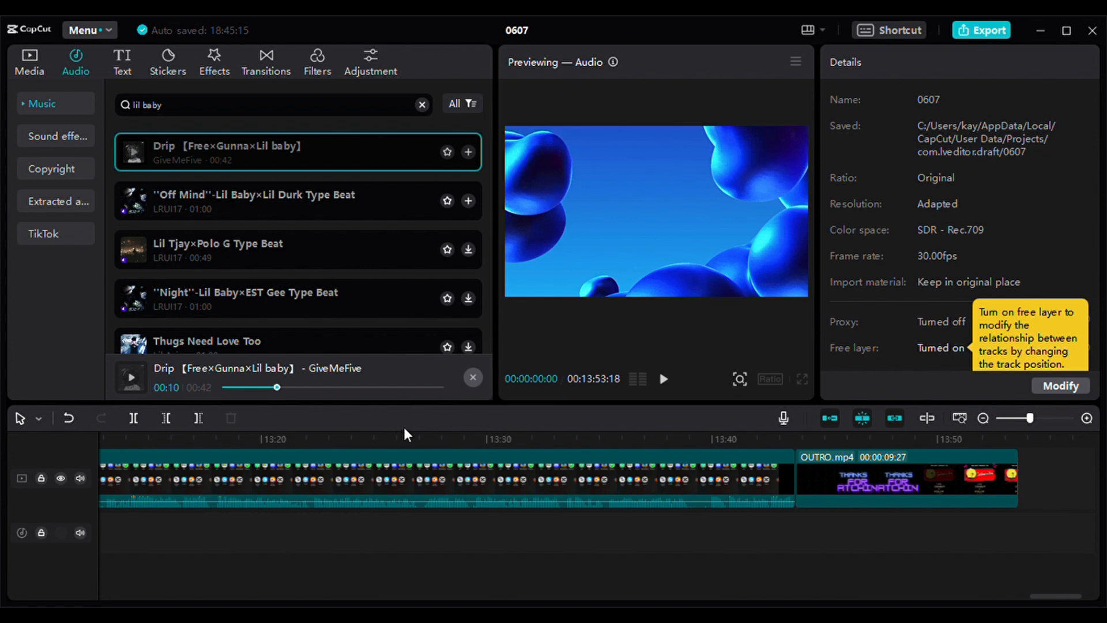
left_click_drag(317, 155, 980, 572)
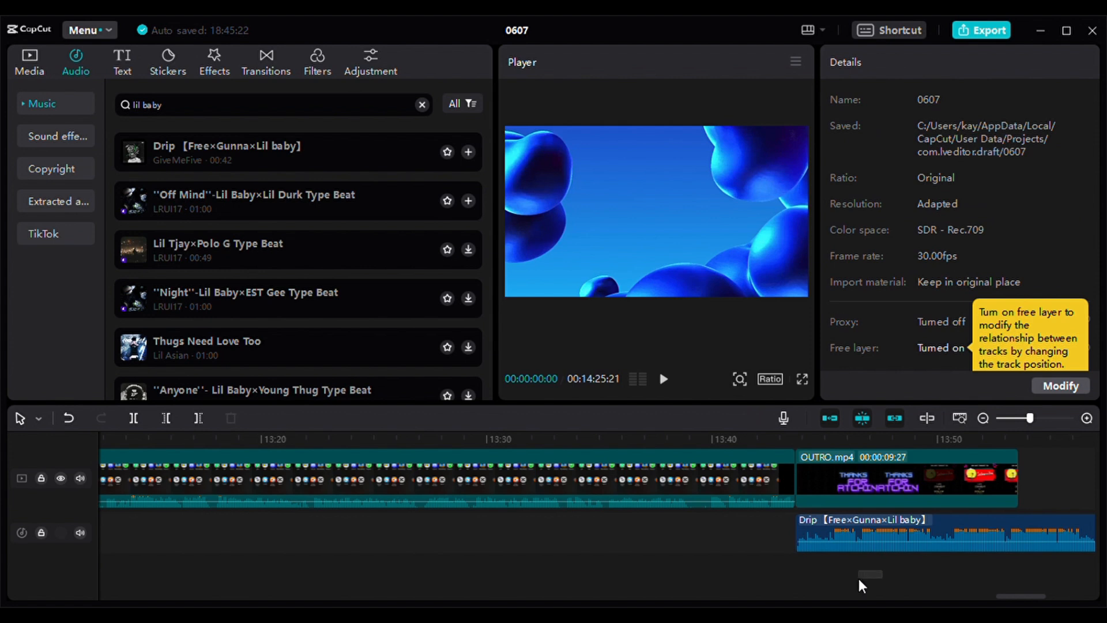
- Trim the end of the Drip audio clip to line up with the end of the OUTRO.mp4 clip
left_click(1046, 534)
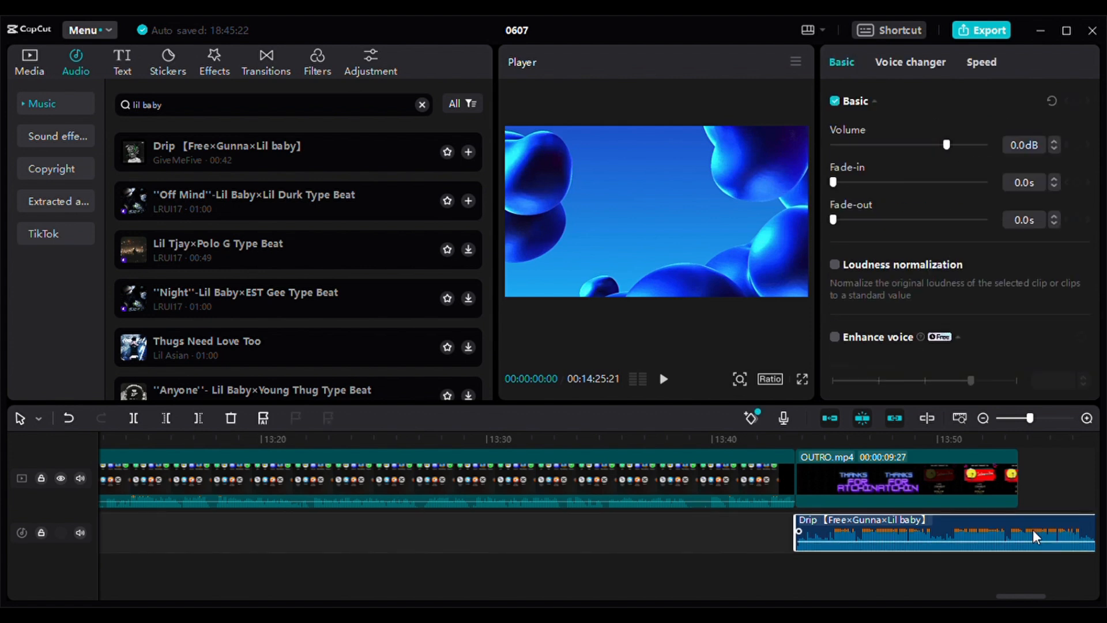
left_click(1005, 590)
left_click_drag(1014, 595, 1049, 594)
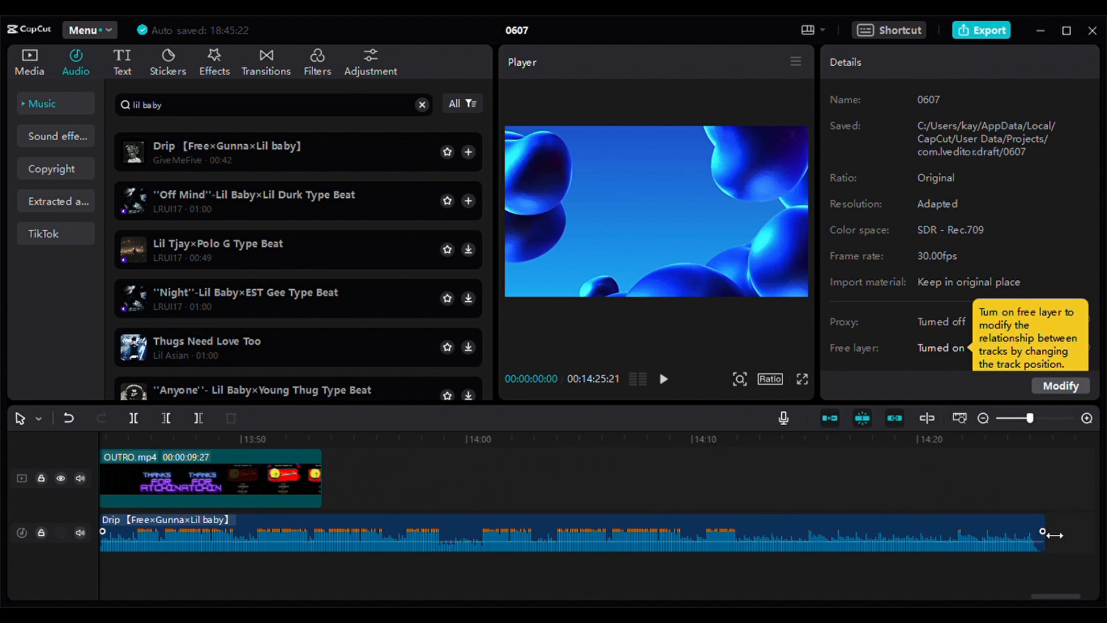
left_click(1031, 535)
left_click_drag(1042, 533, 332, 541)
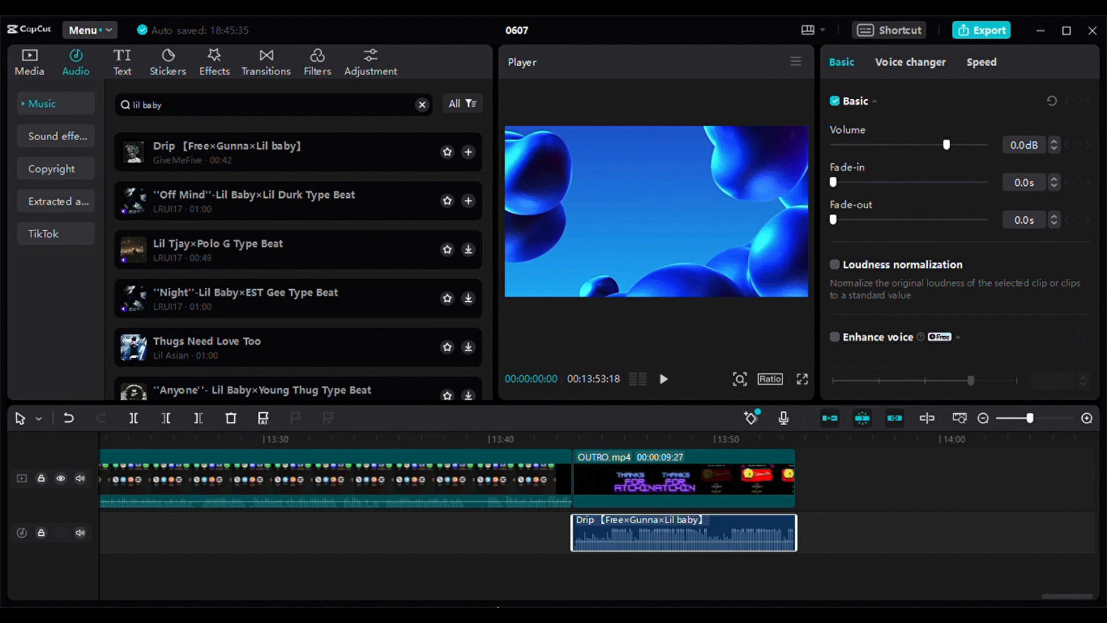
- Add the Drip track beneath INTOR VIDEO.mp4 from the timeline start and trim its end to match the intro clip
left_click_drag(1068, 597, 117, 594)
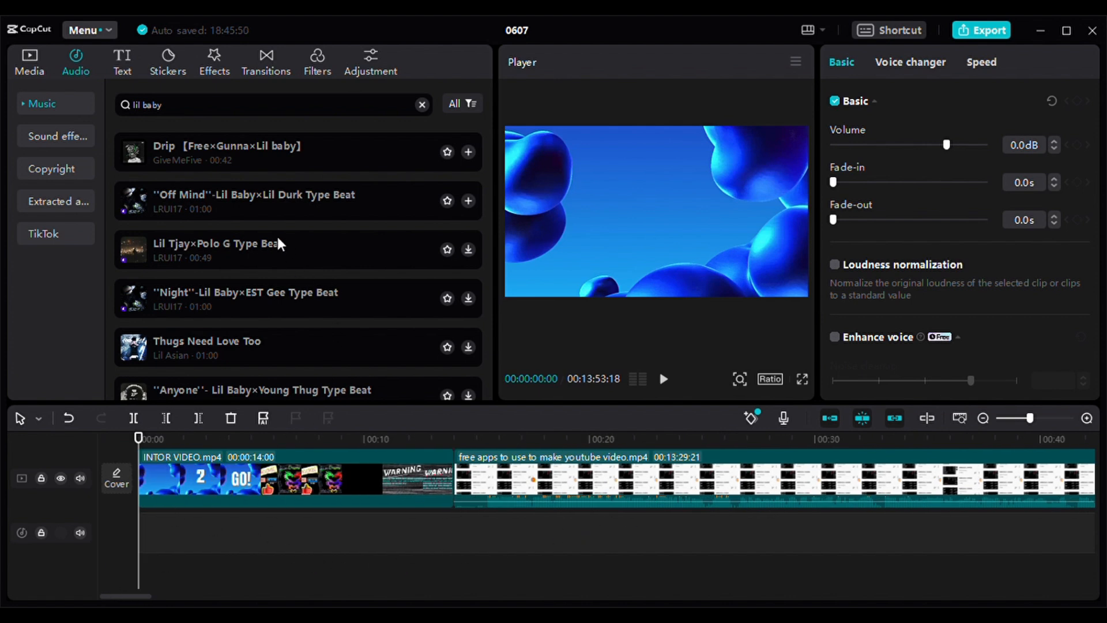
left_click_drag(225, 146, 325, 562)
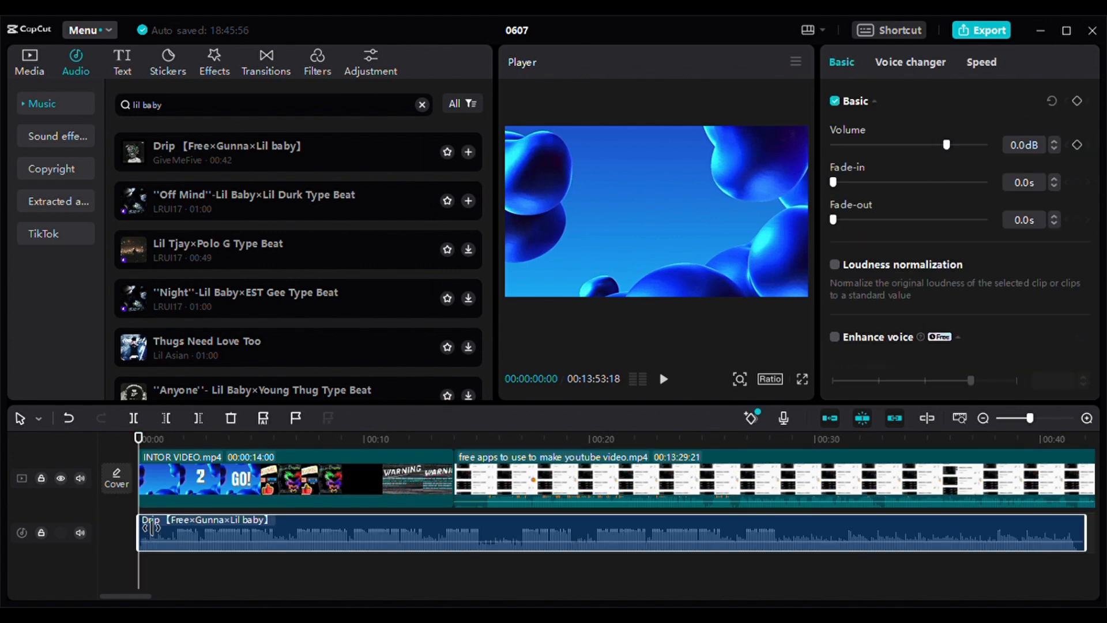
mouse_move(123, 596)
left_mouse_down()
mouse_move(211, 597)
mouse_move(141, 598)
left_mouse_up()
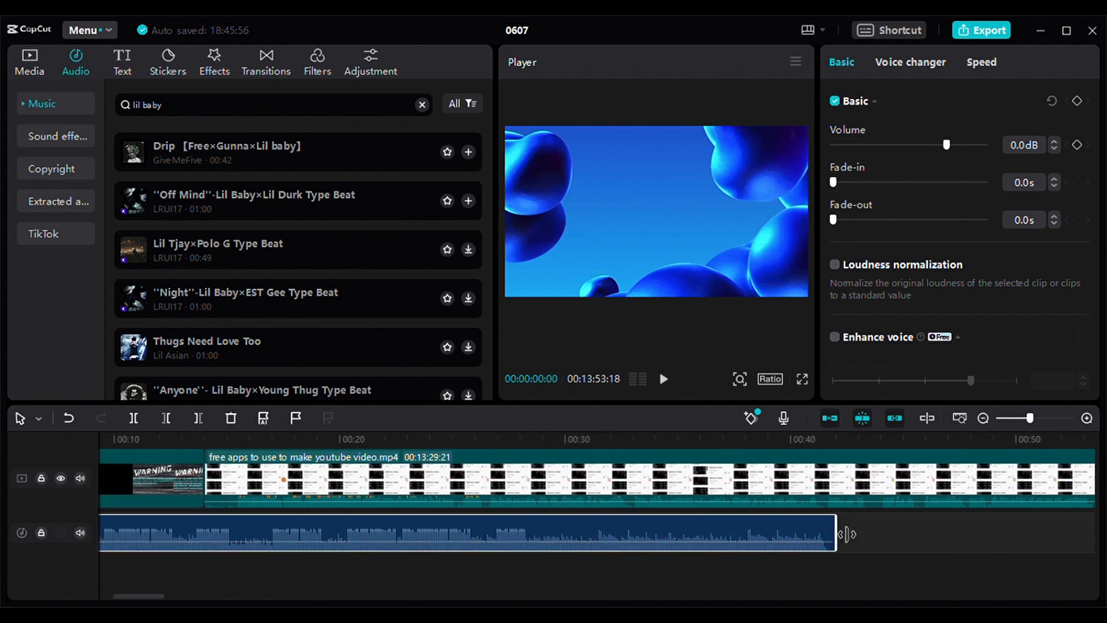
left_click_drag(836, 529, 205, 535)
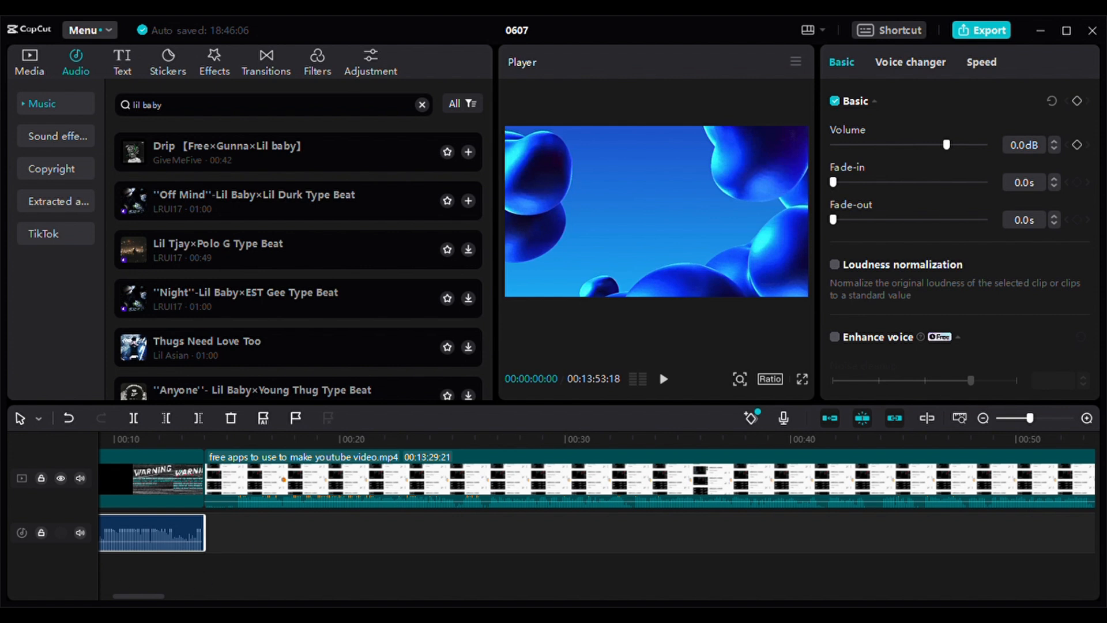
- Play back INTOR VIDEO.mp4 with its Drip music from the timeline start into the beginning of the main screen recording
left_click_drag(134, 597, 114, 602)
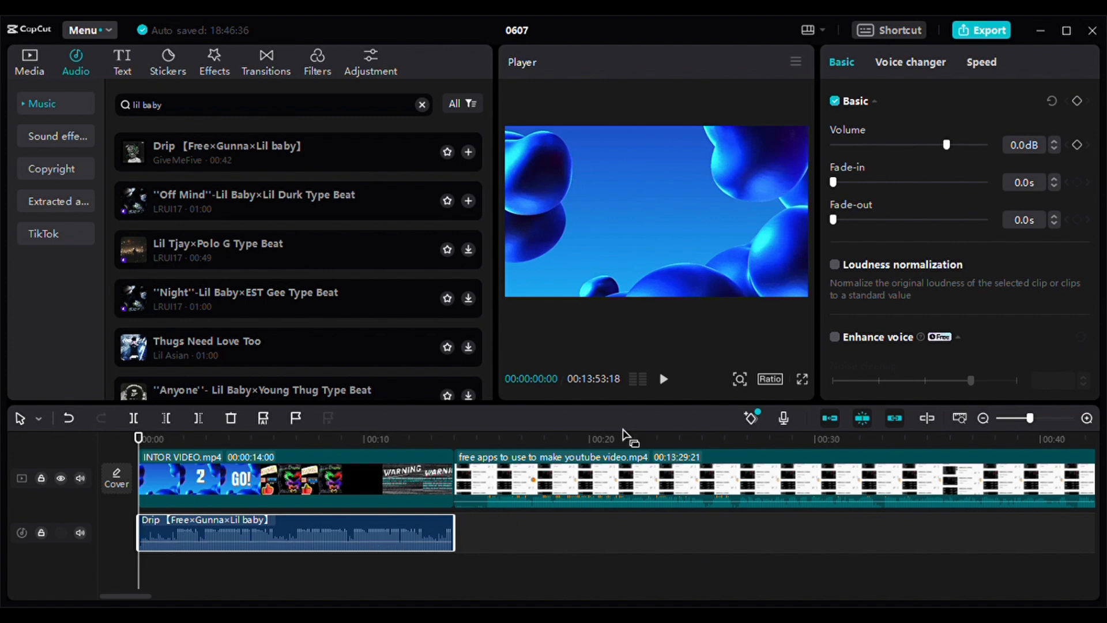
left_click(672, 386)
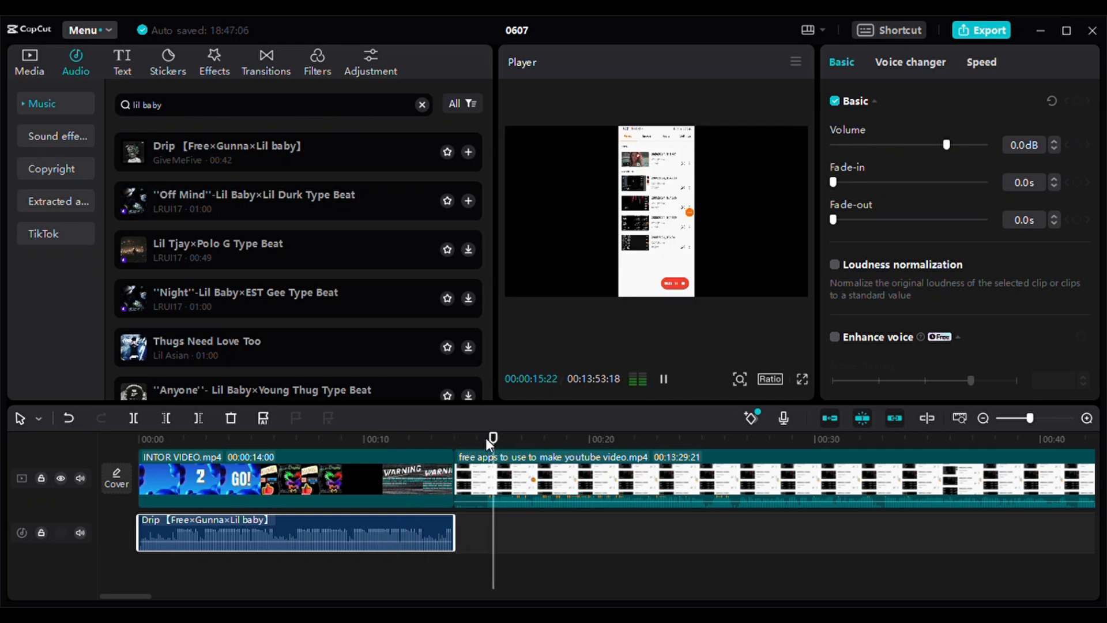
left_click_drag(532, 435, 1069, 450)
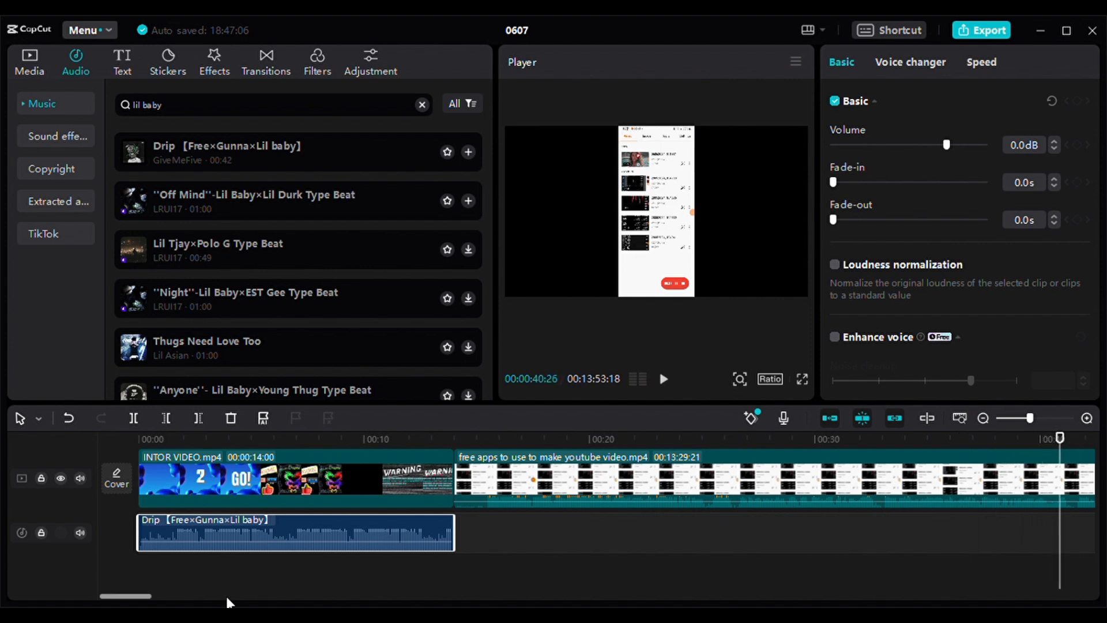
- Delete the stray Drip audio clip beneath the main screen recording at about 05:09 on the timeline
left_click_drag(125, 597, 164, 589)
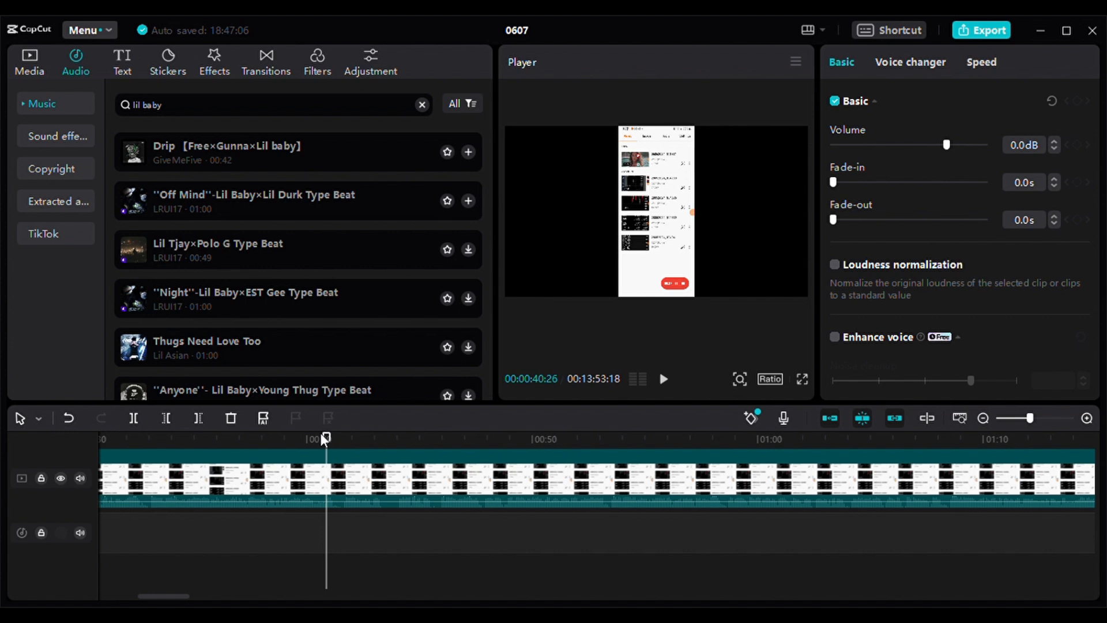
left_click_drag(326, 437, 1024, 446)
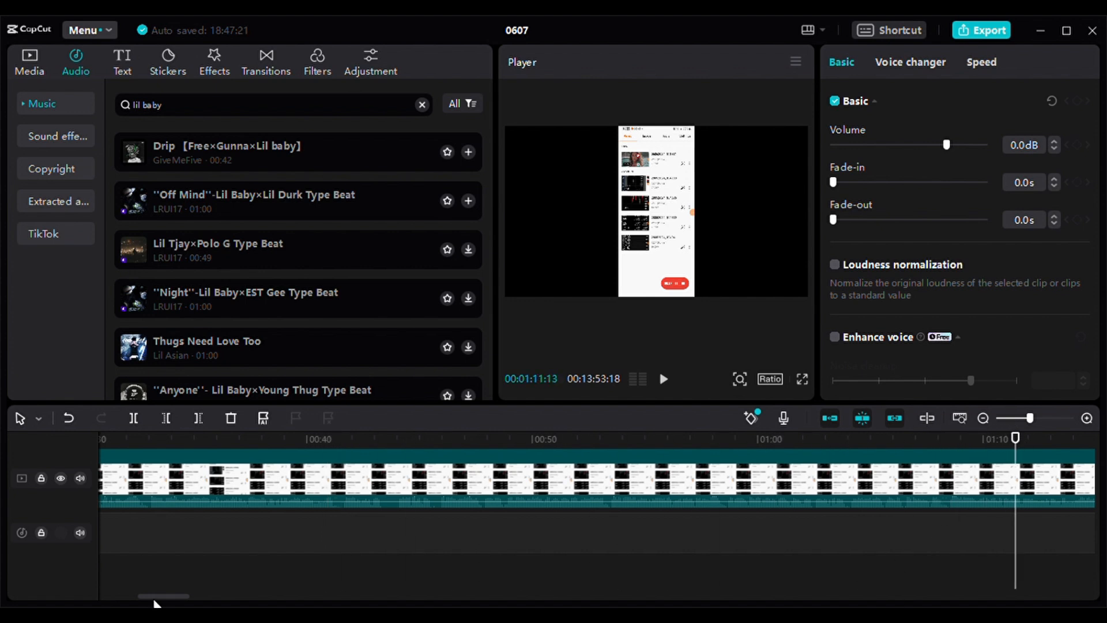
left_click_drag(157, 596, 197, 589)
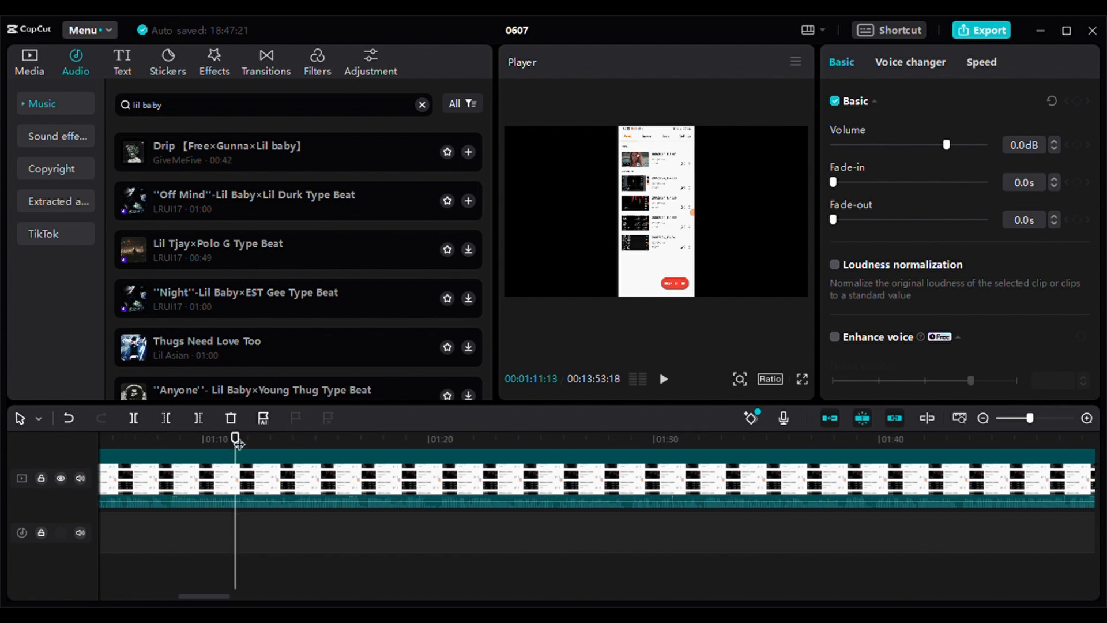
left_click_drag(239, 439, 1051, 439)
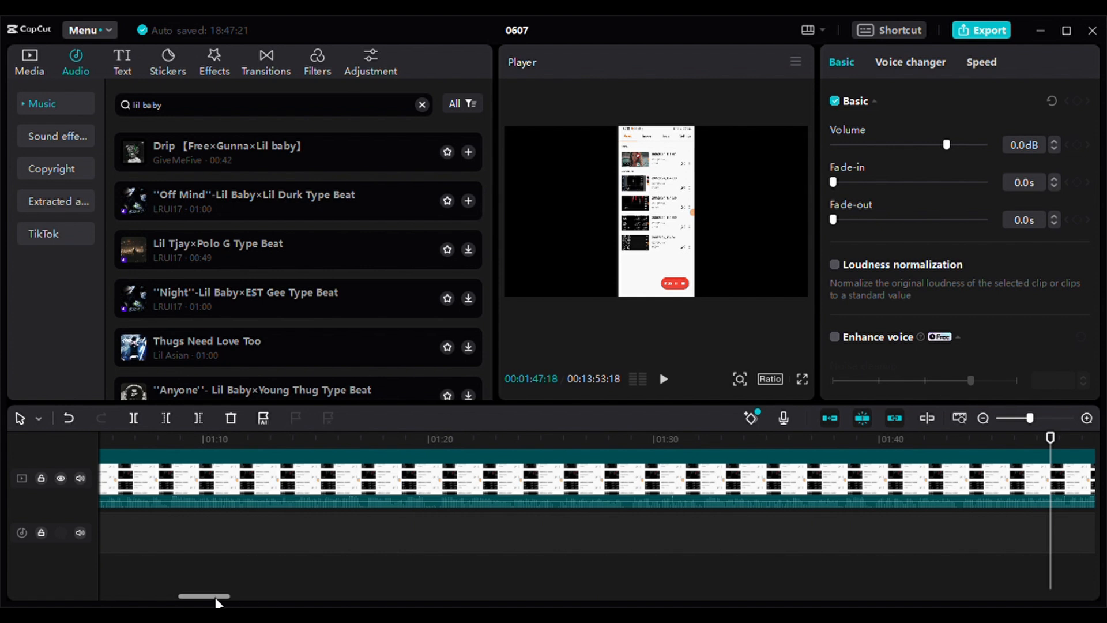
left_click_drag(217, 600, 245, 590)
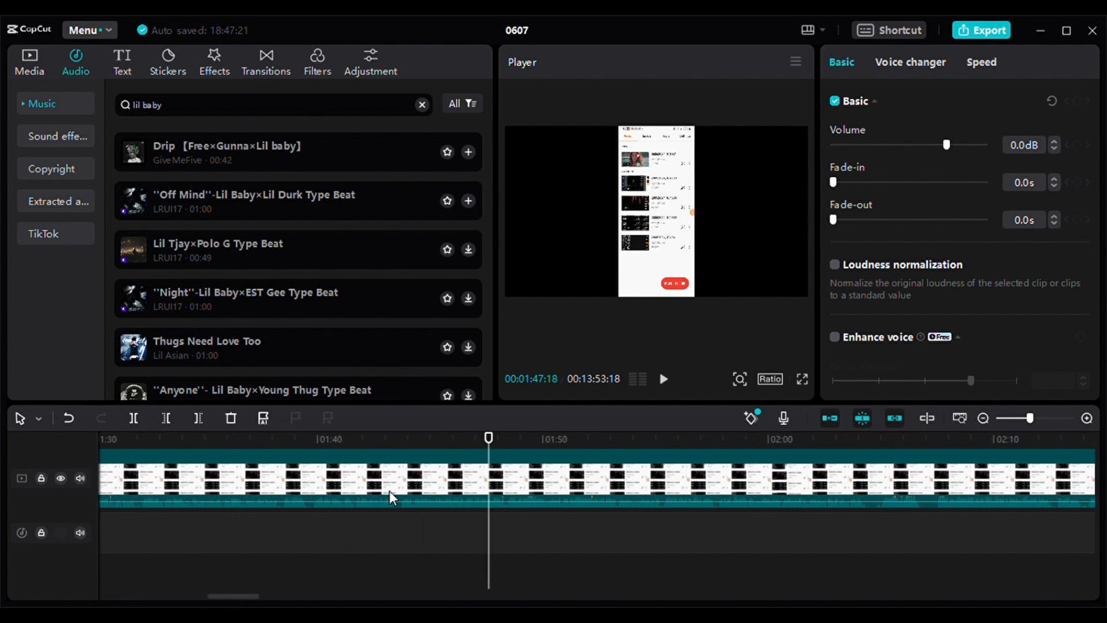
left_click_drag(497, 440, 391, 473)
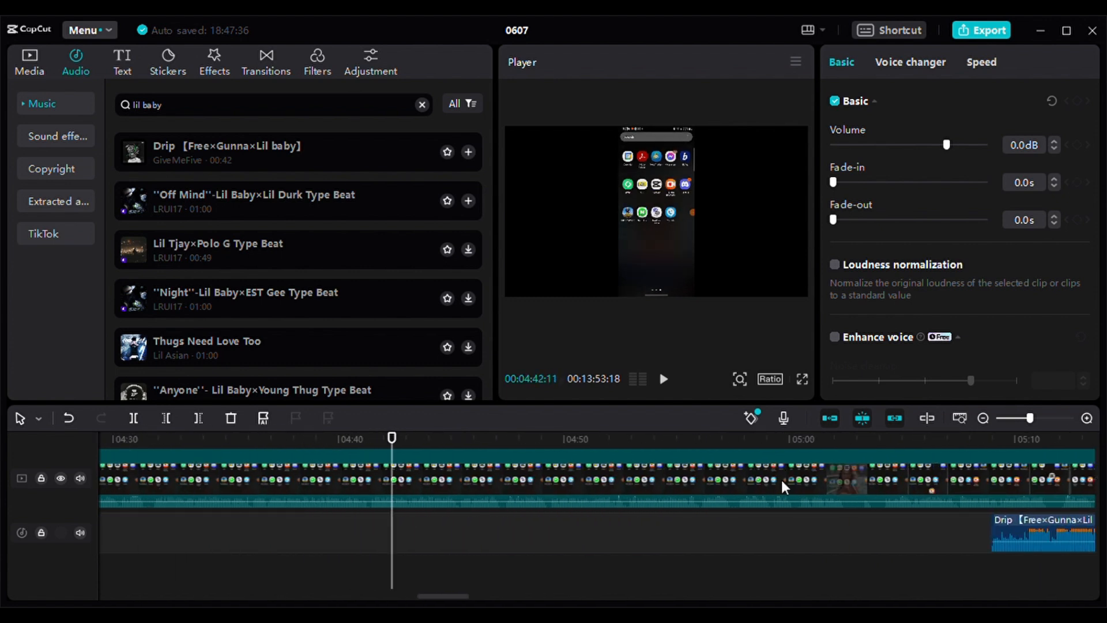
left_click(1046, 521)
key("Delete")
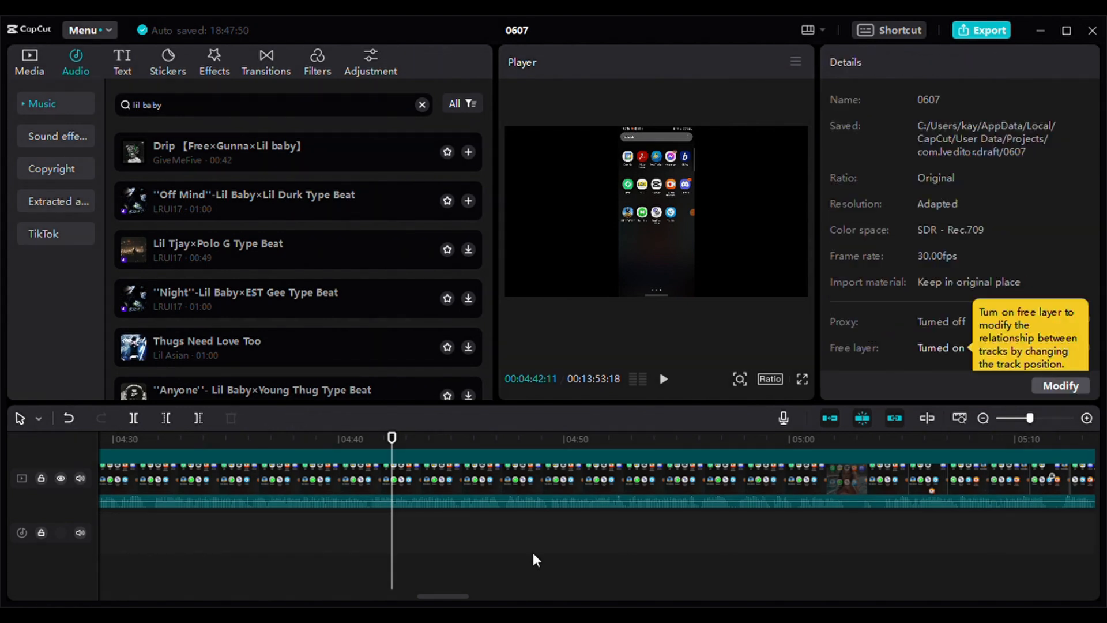
- Play back the end of the main recording and OUTRO.mp4 with its Drip music, starting from about 13:42
left_click_drag(393, 441, 1093, 456)
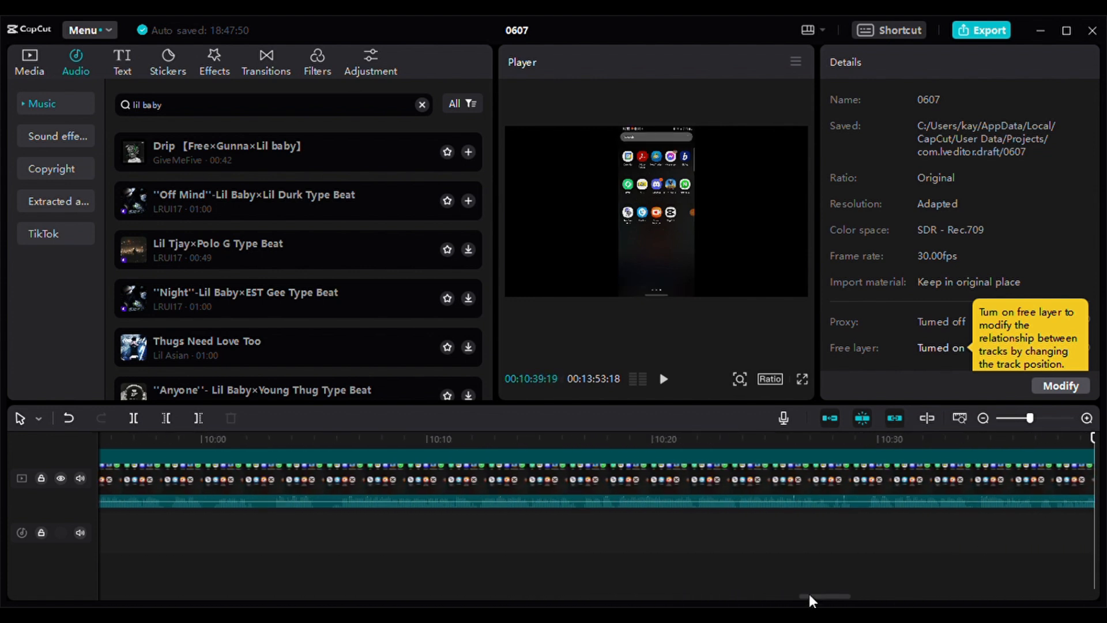
left_click_drag(809, 595, 831, 594)
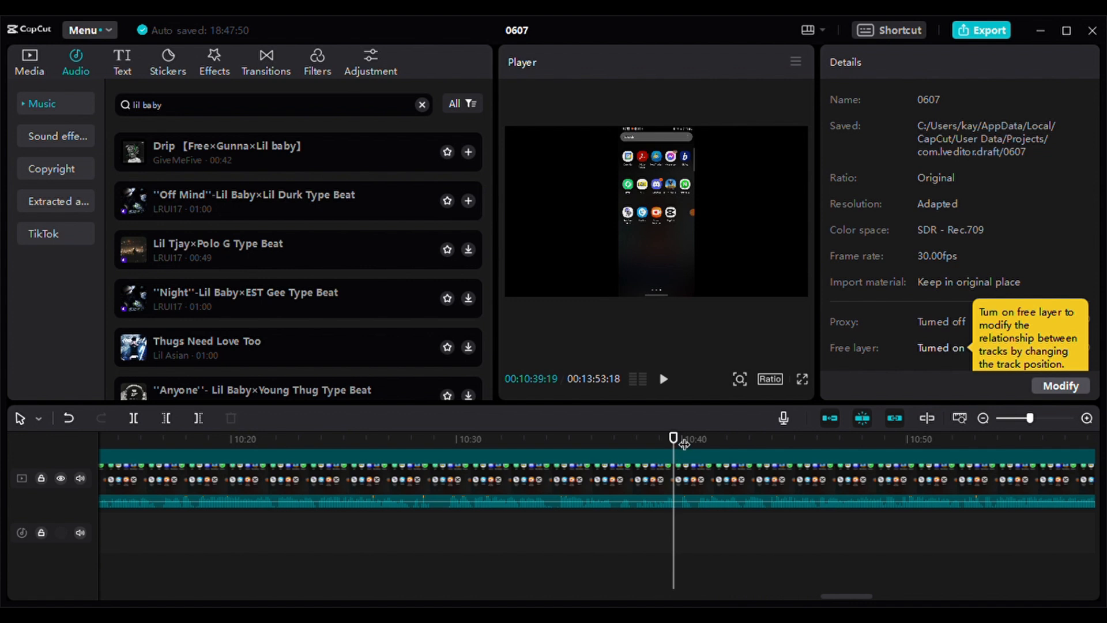
left_click_drag(674, 454, 555, 459)
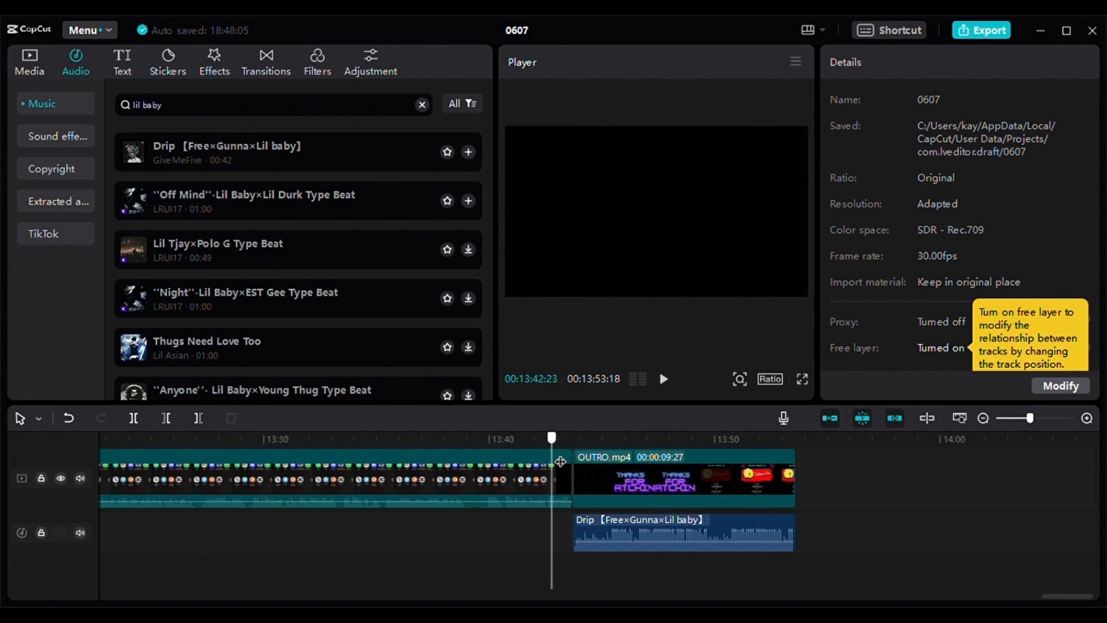
left_click(663, 382)
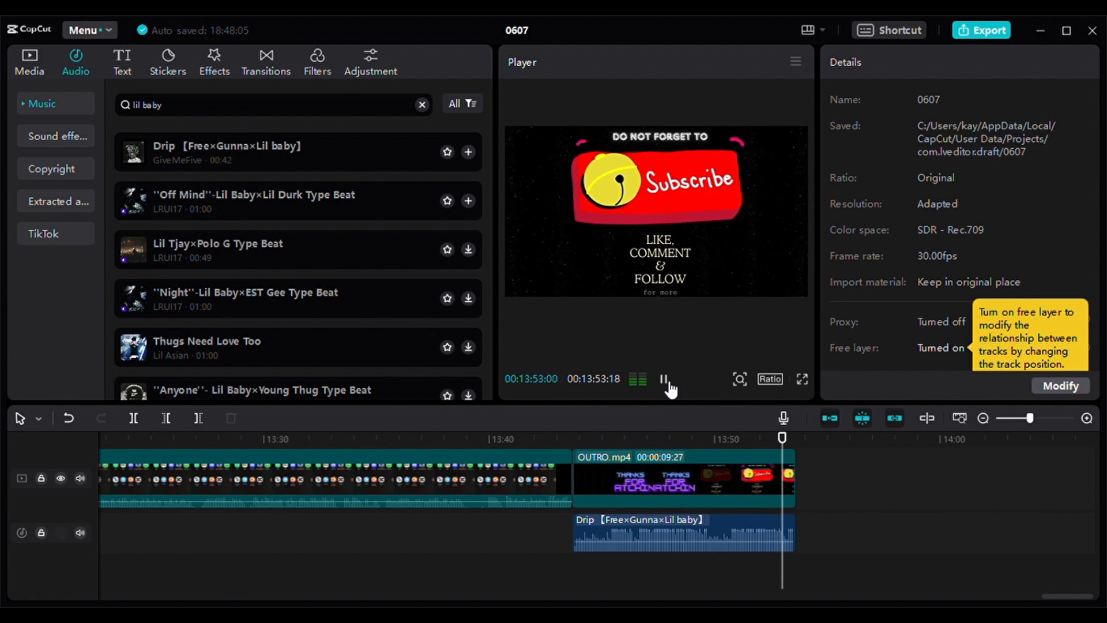
left_click(669, 385)
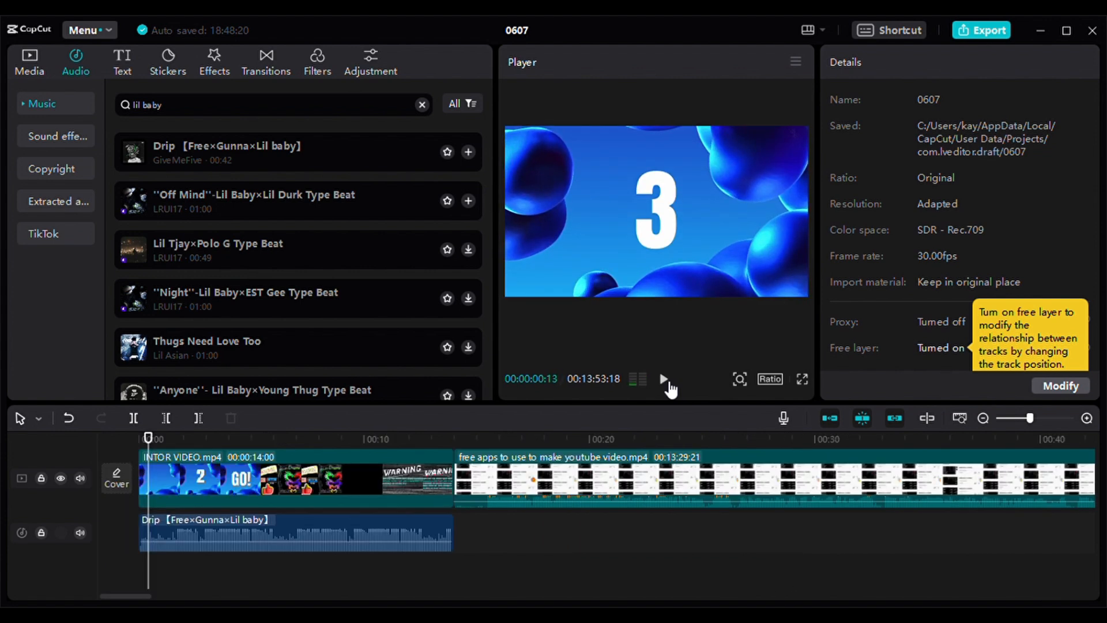
left_click(671, 388)
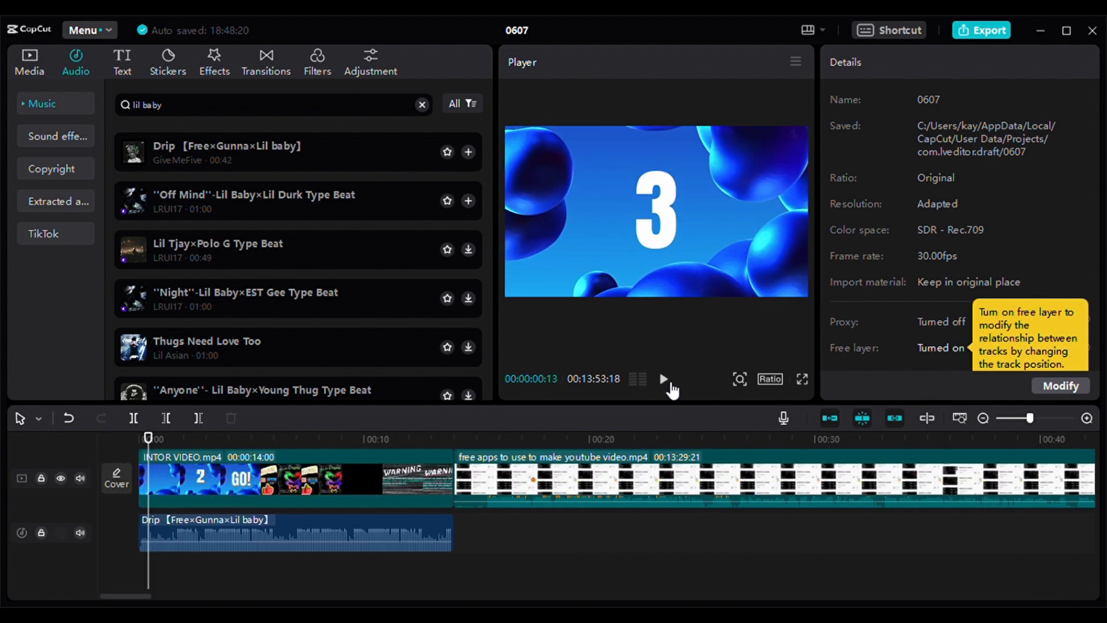